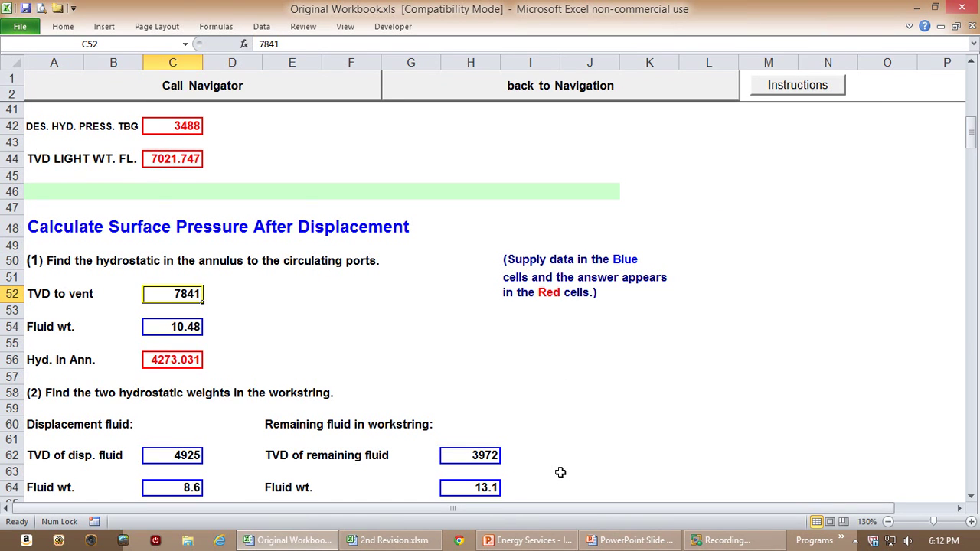
# Step: Inspect TVD to vent (C52), Fluid wt. (C54) and the =C52*C54*0.052 Hyd. In Ann. formula
pyautogui.click(54, 224)
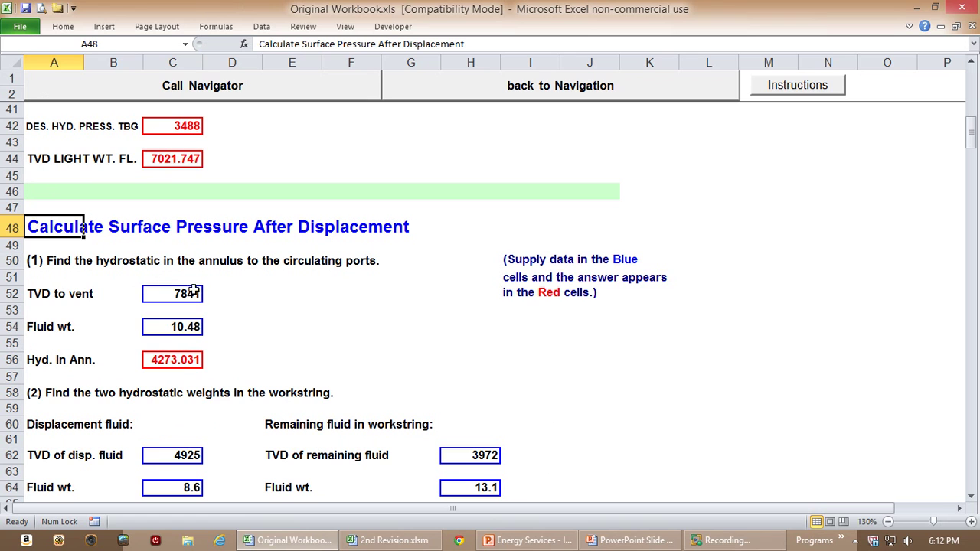
pyautogui.click(169, 296)
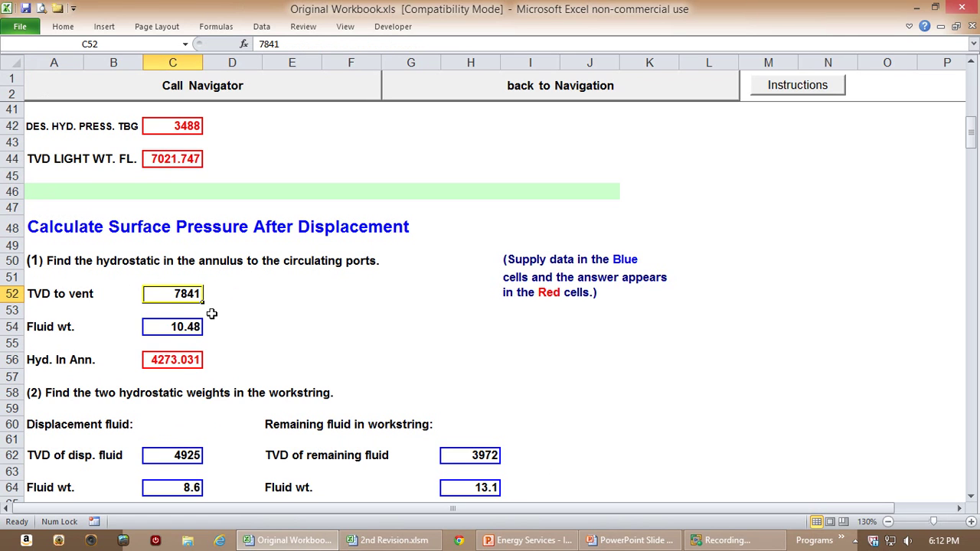
pyautogui.click(176, 327)
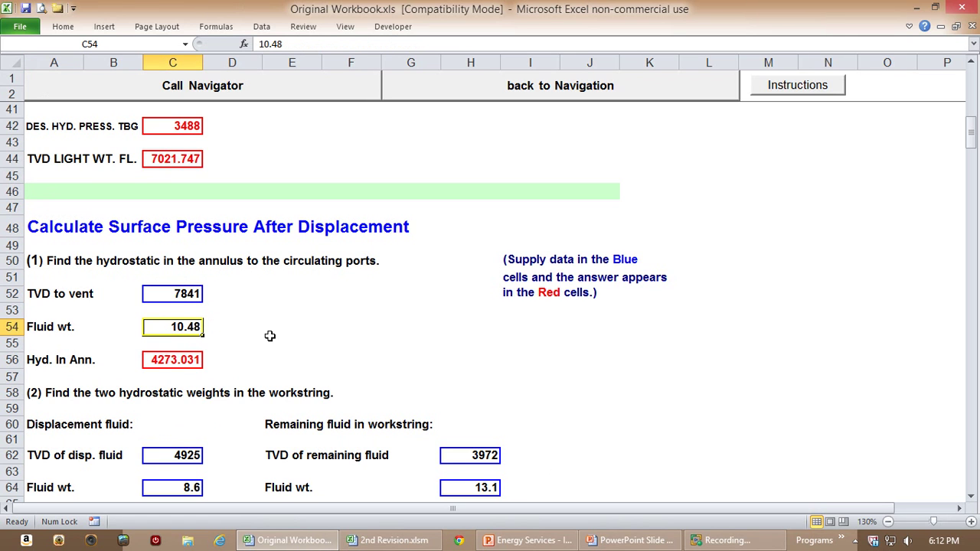
pyautogui.click(179, 356)
# Step: Scroll down past the surface pressure section to Annular Volume With Drill Pipe
pyautogui.scroll(-2, 274, 345)
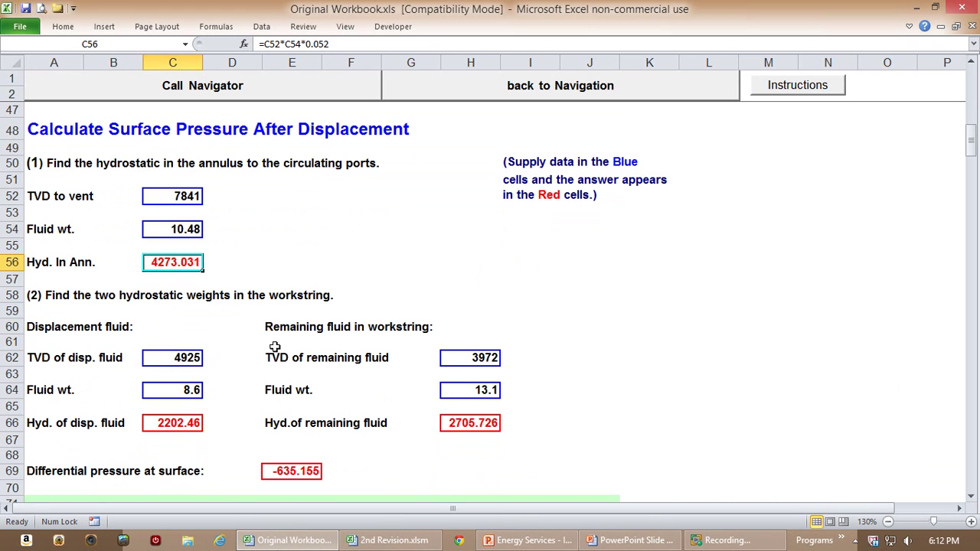
pyautogui.click(85, 182)
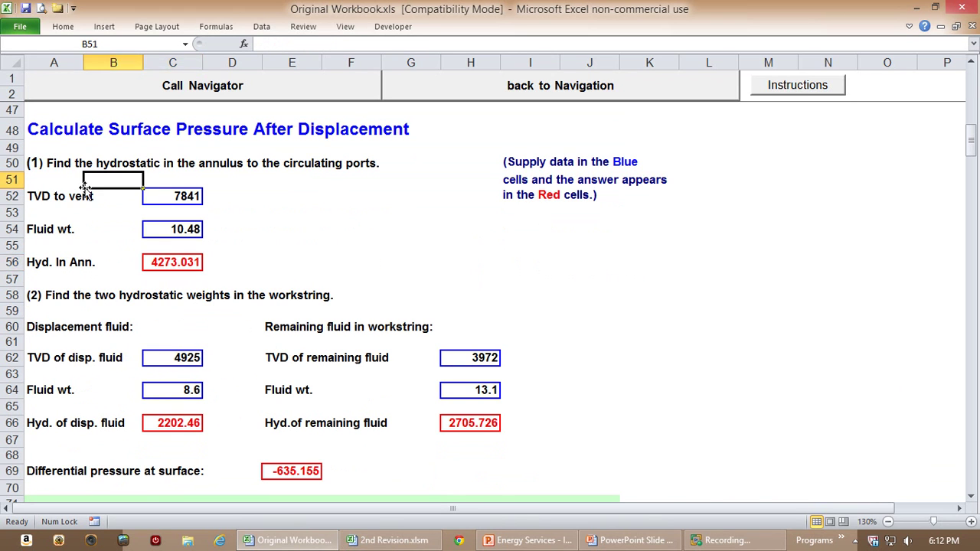
pyautogui.click(80, 216)
pyautogui.click(77, 246)
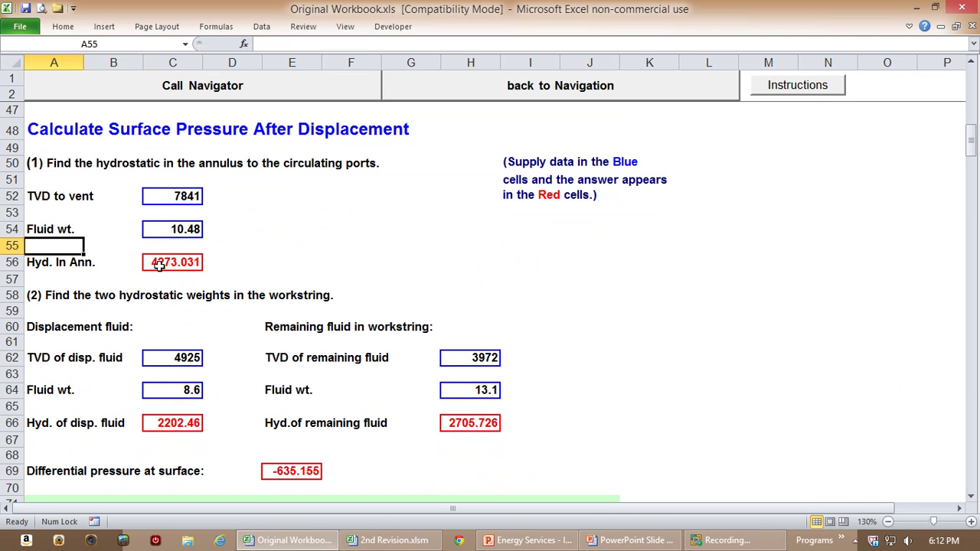
pyautogui.scroll(-1, 218, 452)
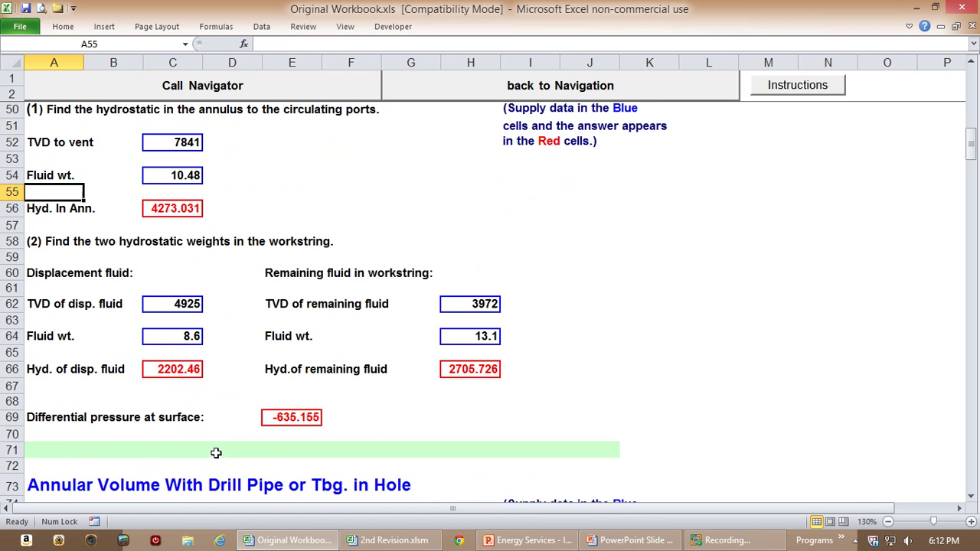
pyautogui.scroll(2, 538, 289)
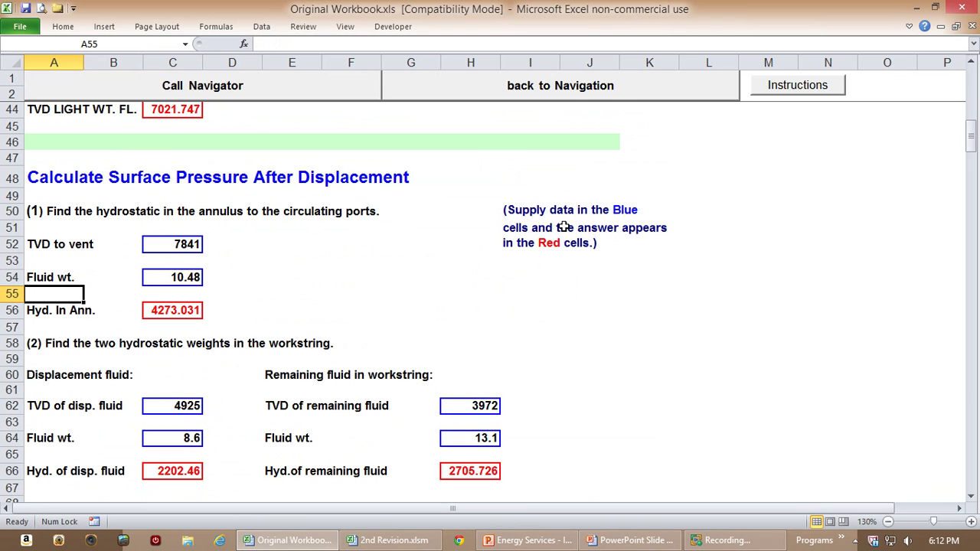
pyautogui.scroll(-2, 671, 321)
pyautogui.scroll(-20, 670, 325)
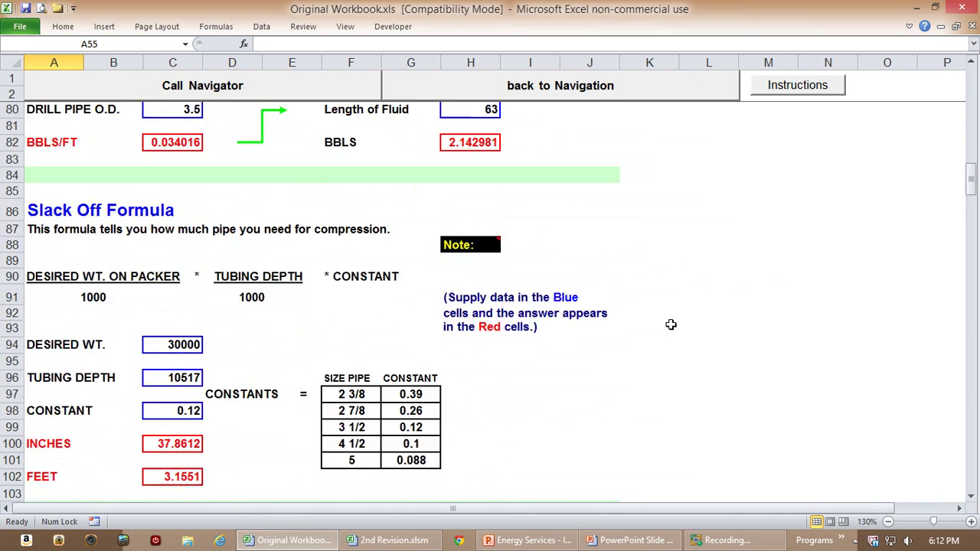
pyautogui.scroll(14, 670, 325)
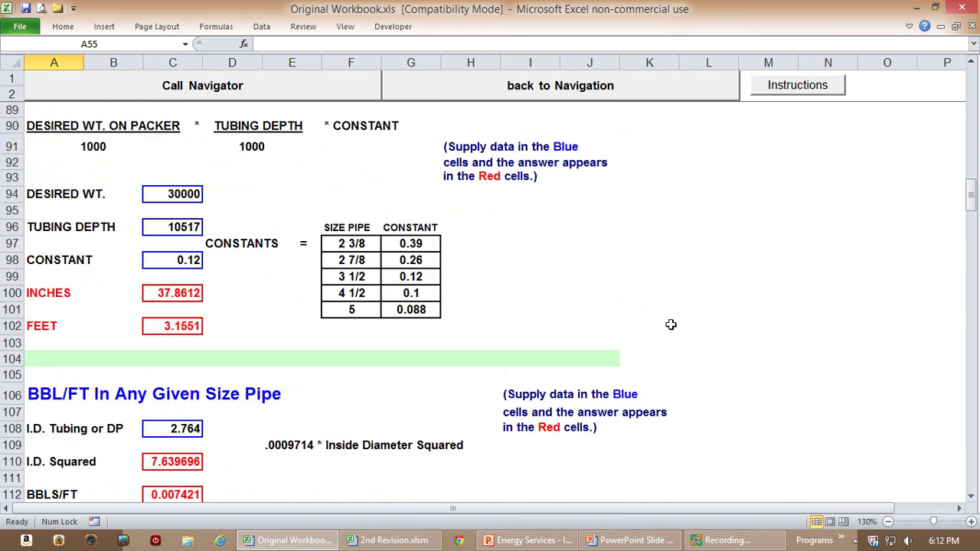
# Step: Use Call Navigator to jump between the Psi/Barrel of fluid and surface pressure sections
pyautogui.click(230, 90)
pyautogui.click(394, 214)
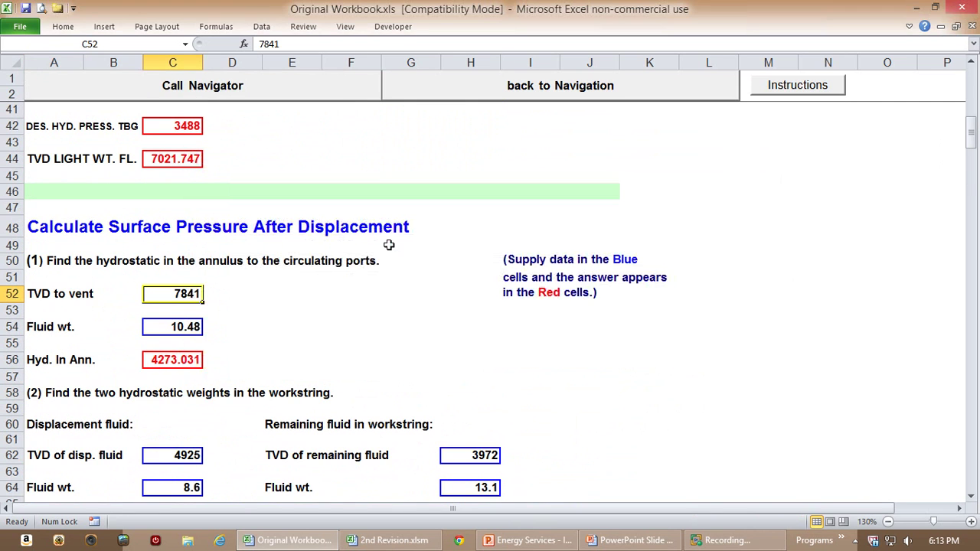
pyautogui.click(297, 86)
pyautogui.click(593, 302)
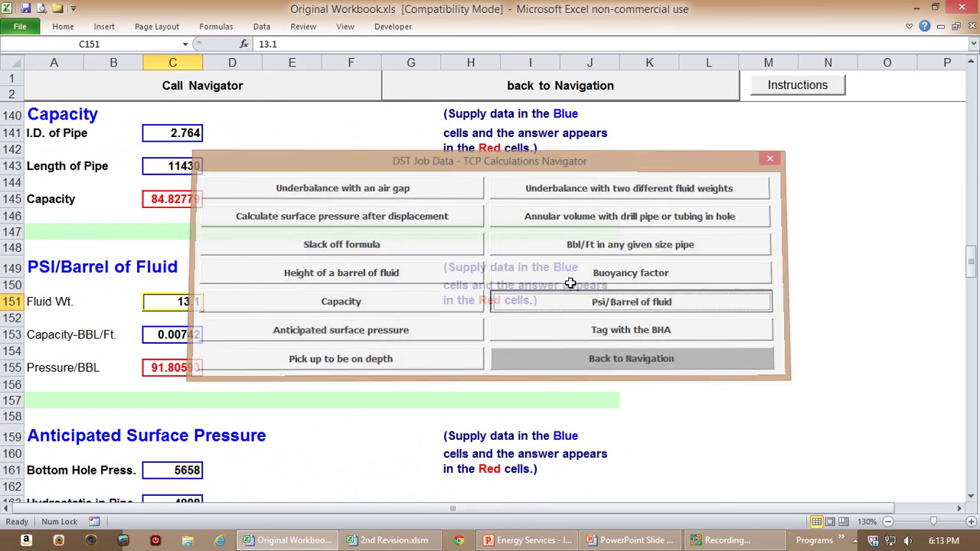
pyautogui.click(249, 86)
pyautogui.click(389, 215)
# Step: Inspect the underbalance TVD, light fluid weight and BHP inputs in C30, C34 and C36
pyautogui.scroll(5, 765, 396)
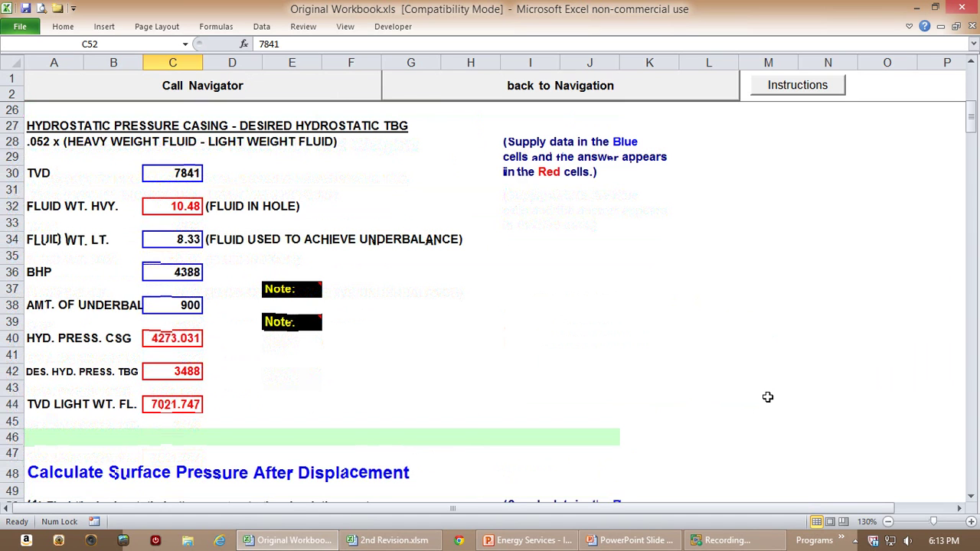
pyautogui.click(192, 232)
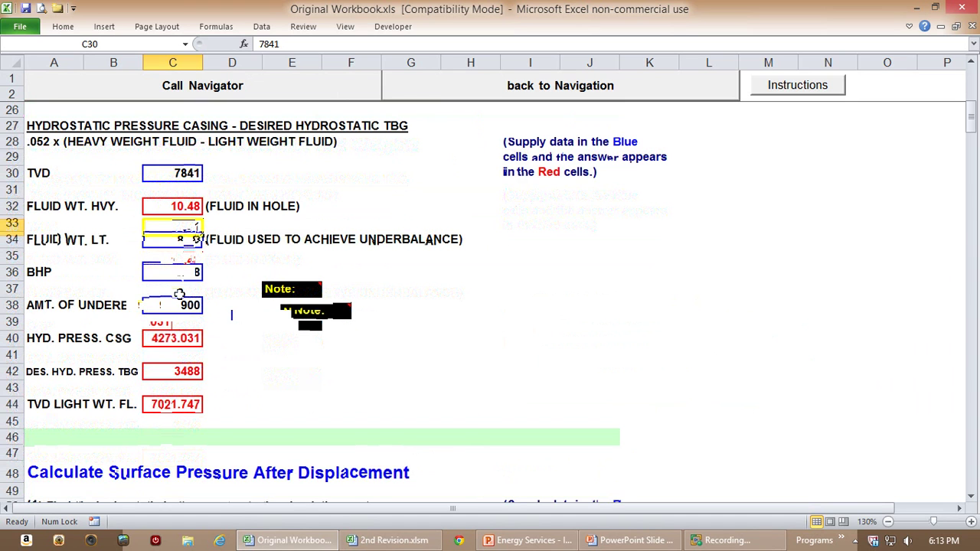
pyautogui.click(179, 295)
pyautogui.click(179, 327)
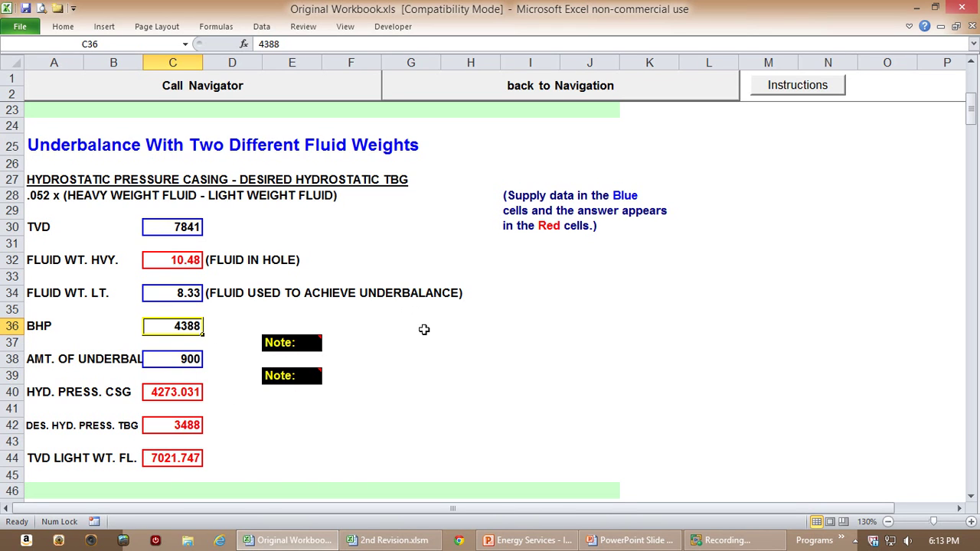
# Step: Compare the surface-pressure 10.48 Fluid wt. in C54 with the heavy fluid weight in C32
pyautogui.scroll(-1, 422, 330)
pyautogui.click(534, 353)
pyautogui.scroll(-5, 534, 352)
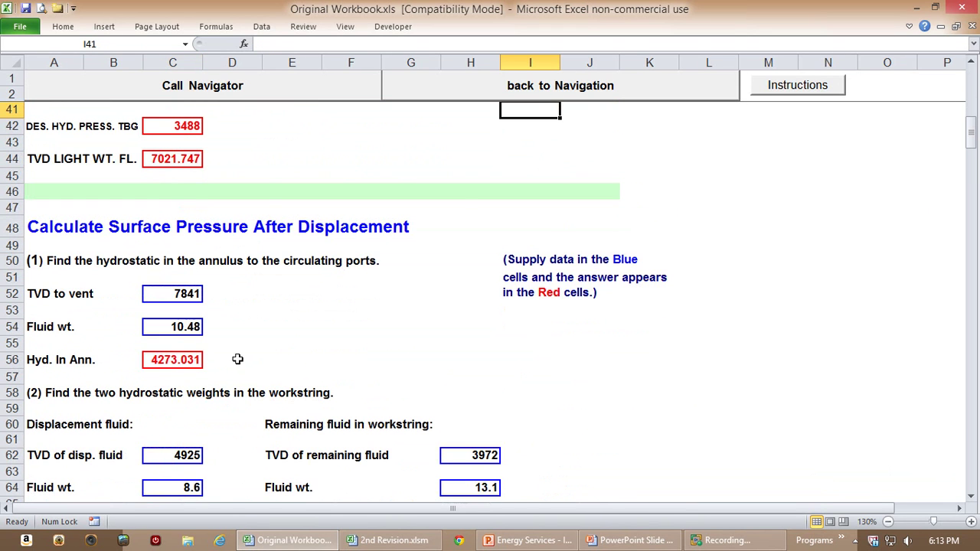
pyautogui.click(157, 324)
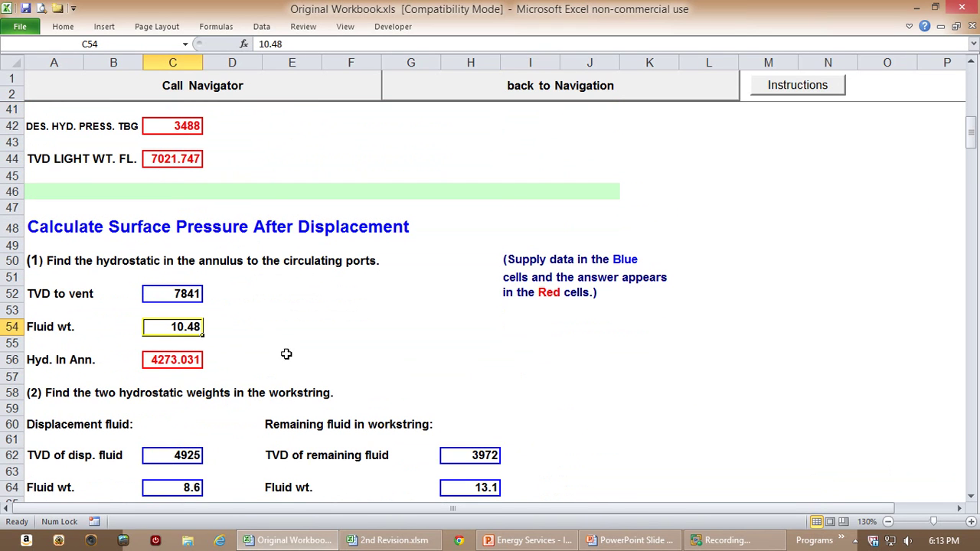
pyautogui.scroll(3, 379, 352)
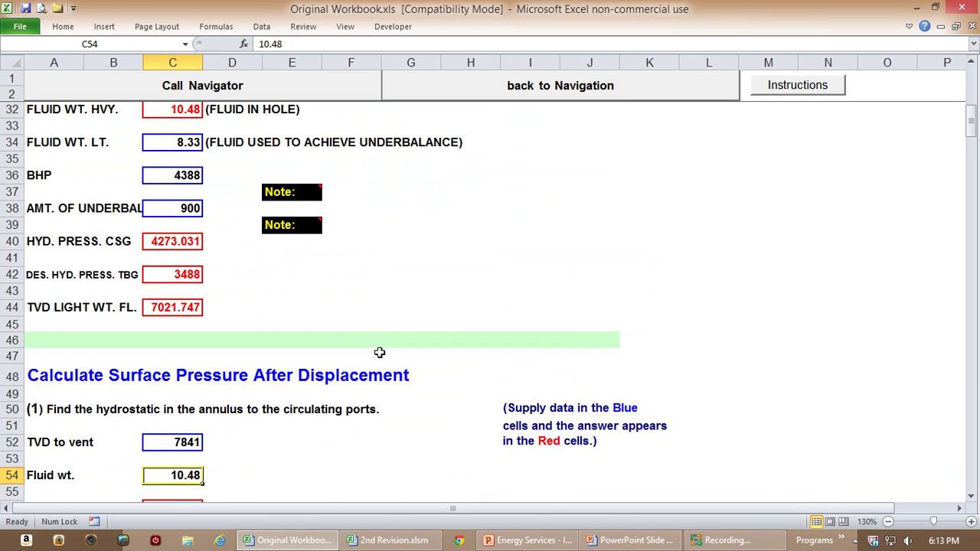
pyautogui.click(177, 115)
pyautogui.click(193, 473)
# Step: Check C54's contents without editing, then return to the Underbalance With an Air Gap section
pyautogui.press('F2')
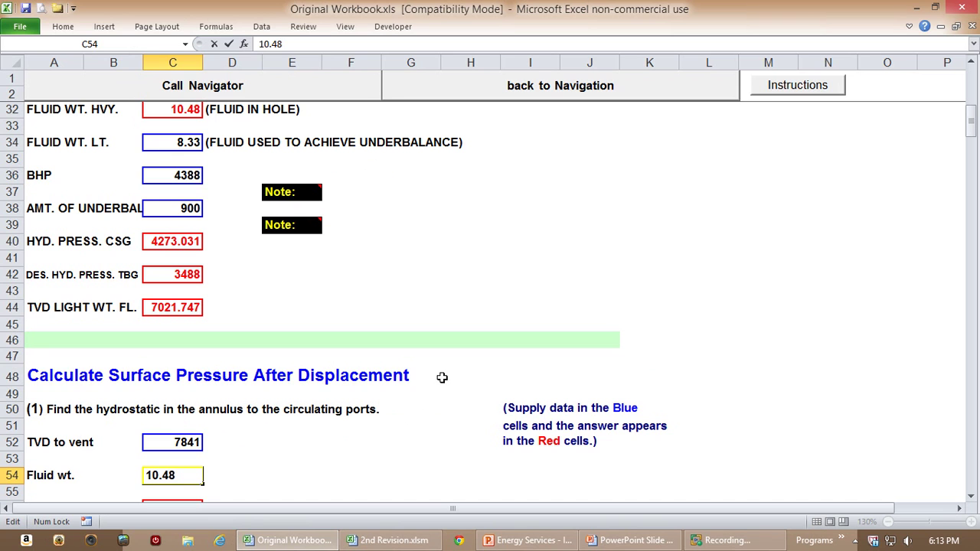
pyautogui.click(587, 253)
pyautogui.scroll(9, 587, 253)
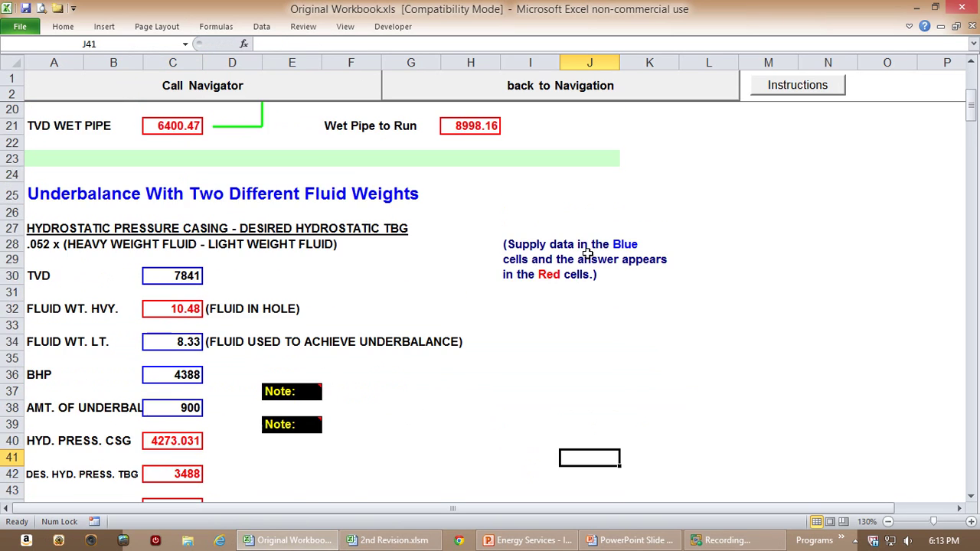
pyautogui.scroll(1, 587, 253)
pyautogui.scroll(-13, 587, 253)
pyautogui.scroll(-6, 587, 253)
pyautogui.scroll(14, 587, 254)
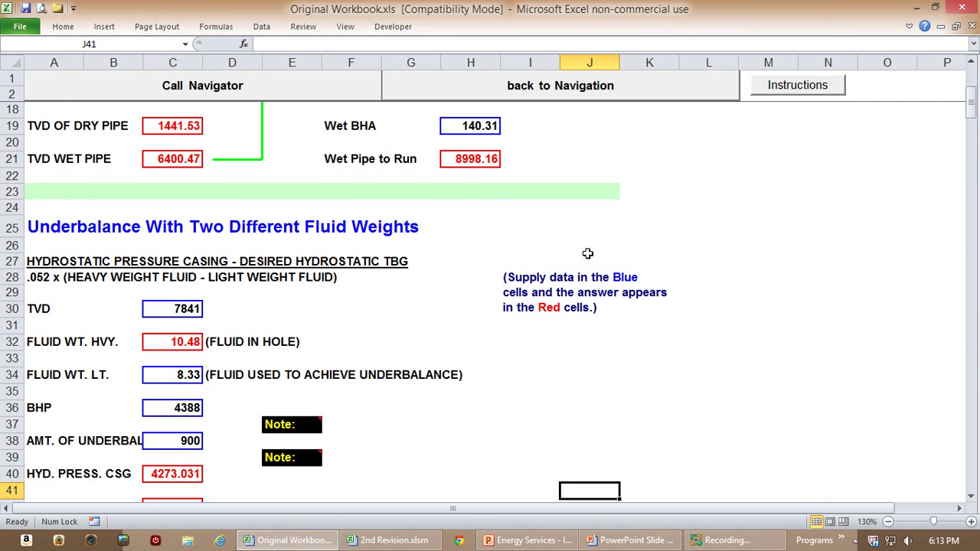
pyautogui.scroll(5, 587, 253)
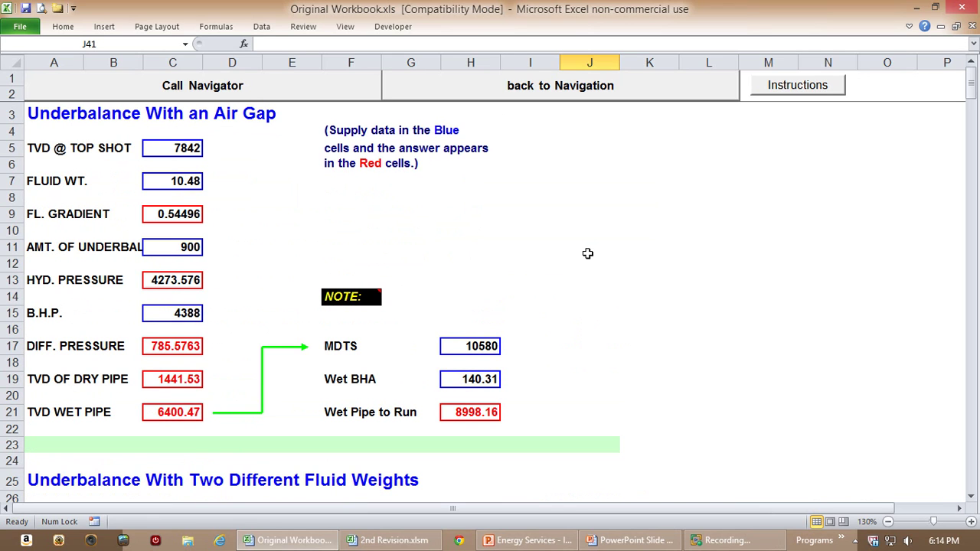
# Step: In the 2nd Revision workbook, preview the formulas in metric units, then restore English units
pyautogui.hotkey('ctrl', 'Tab')
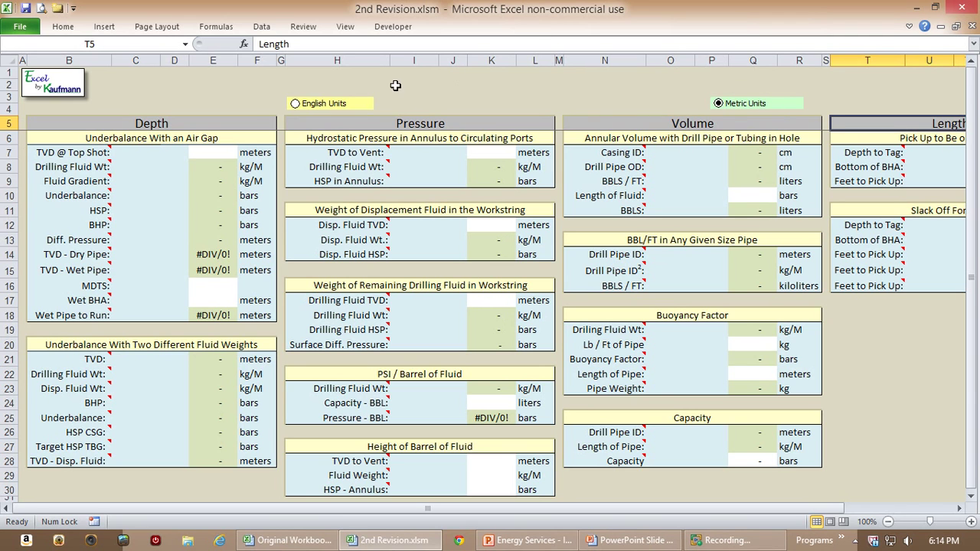
pyautogui.click(296, 108)
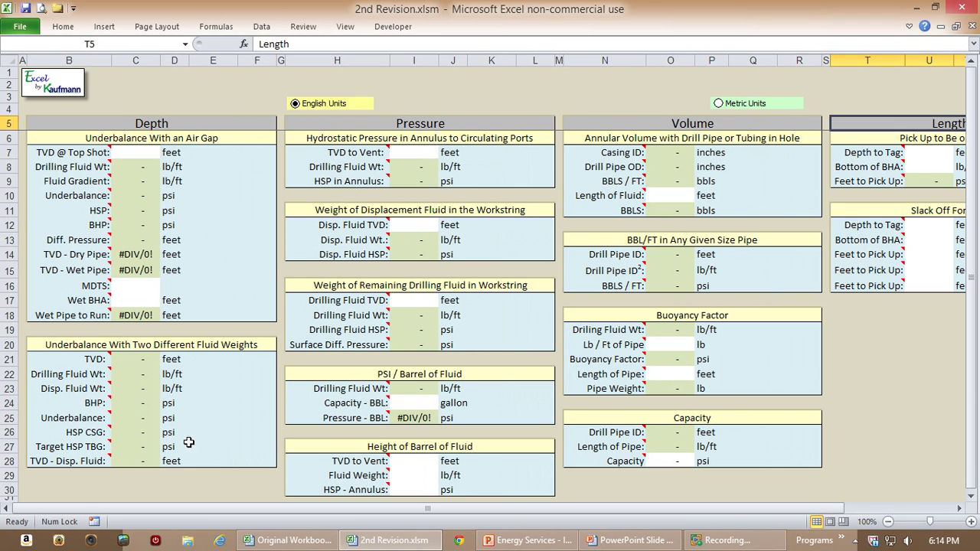
pyautogui.click(718, 103)
pyautogui.click(294, 104)
pyautogui.click(145, 153)
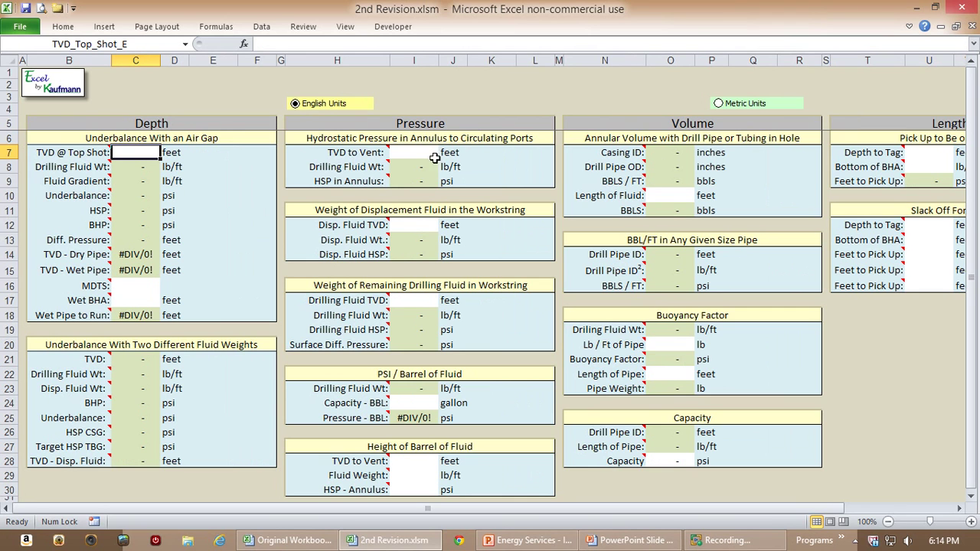
pyautogui.press('Down')
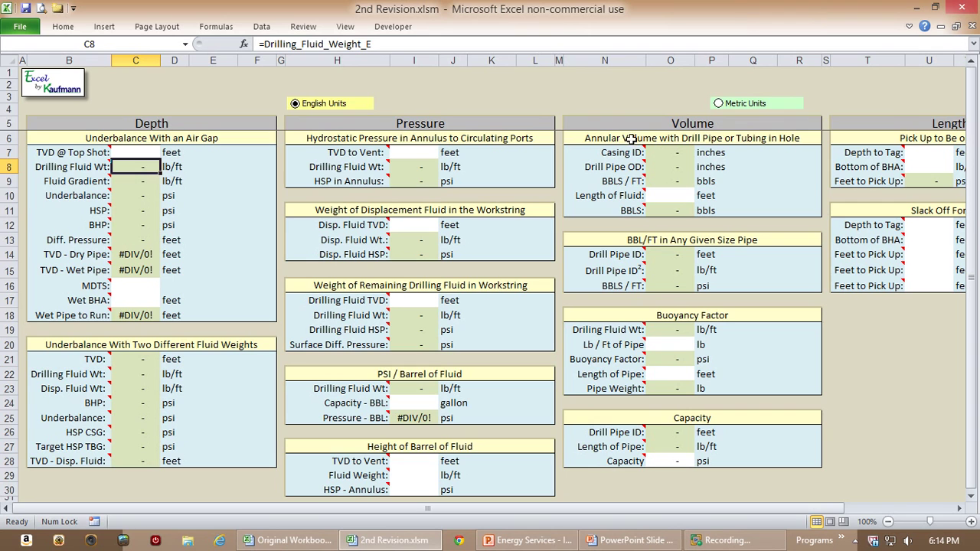
pyautogui.click(413, 60)
pyautogui.click(135, 167)
pyautogui.moveTo(383, 231)
pyautogui.moveTo(508, 127); pyautogui.dragTo(558, 498)
pyautogui.click(669, 461)
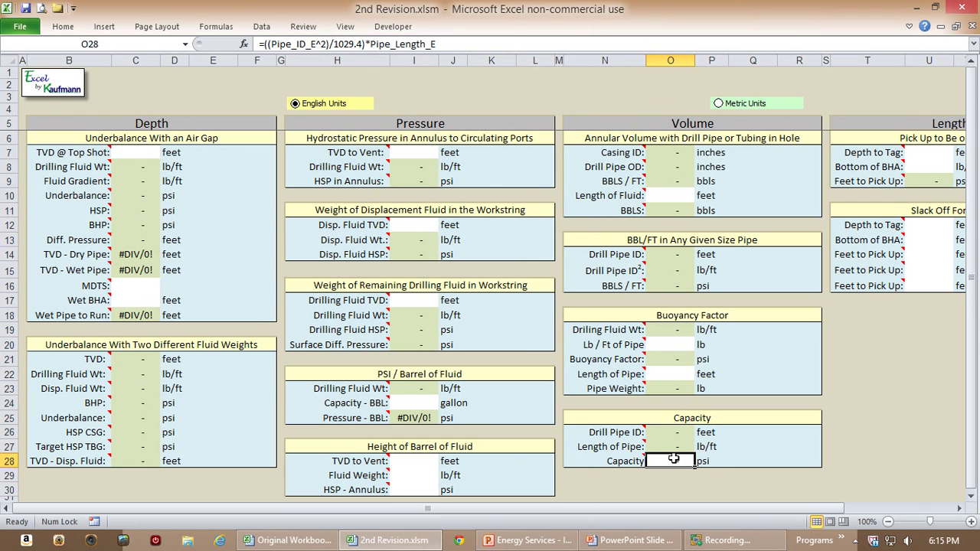
pyautogui.click(425, 140)
pyautogui.click(451, 216)
pyautogui.click(433, 300)
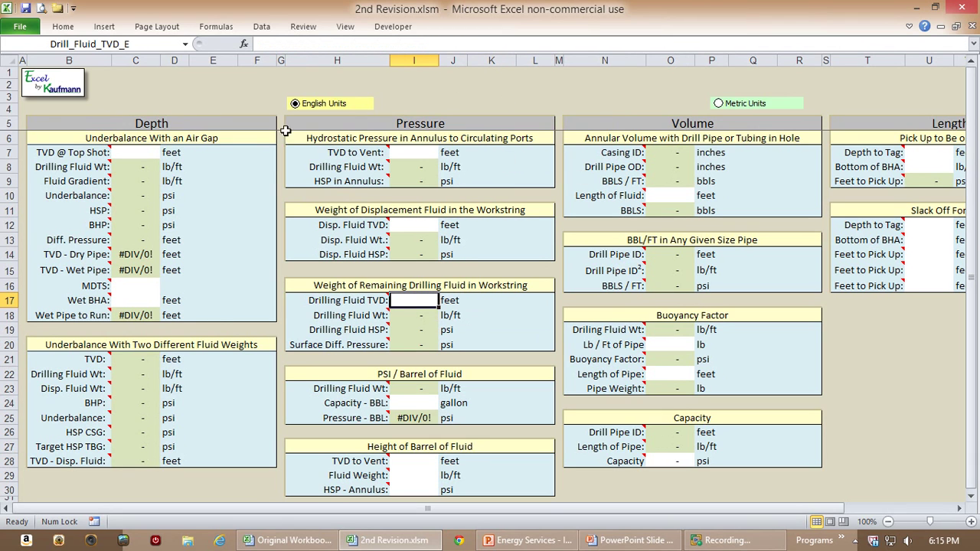
# Step: Set a custom zoom of 150% on the formulas sheet
pyautogui.click(342, 27)
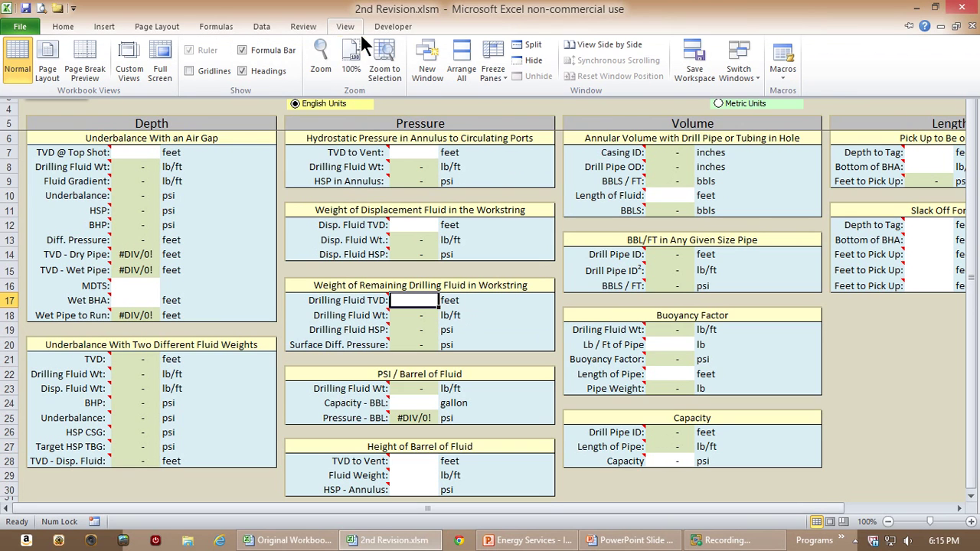
pyautogui.click(322, 71)
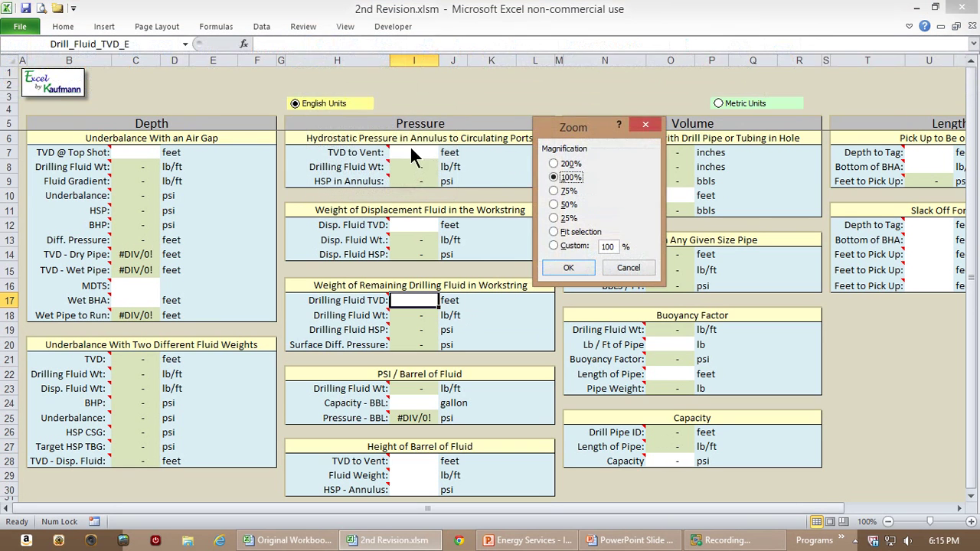
pyautogui.click(601, 245)
pyautogui.doubleClick(604, 245)
pyautogui.write('150')
pyautogui.press('Return')
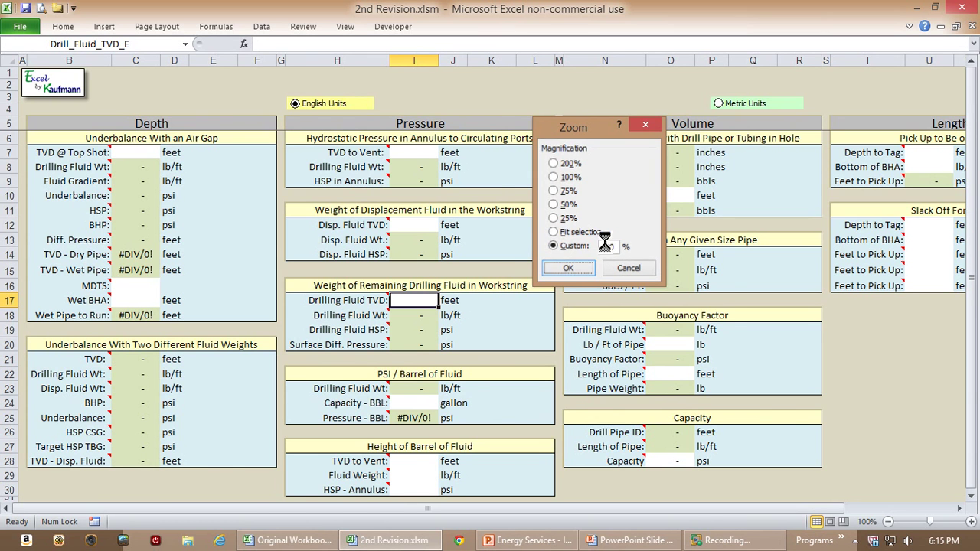
pyautogui.moveTo(94, 203)
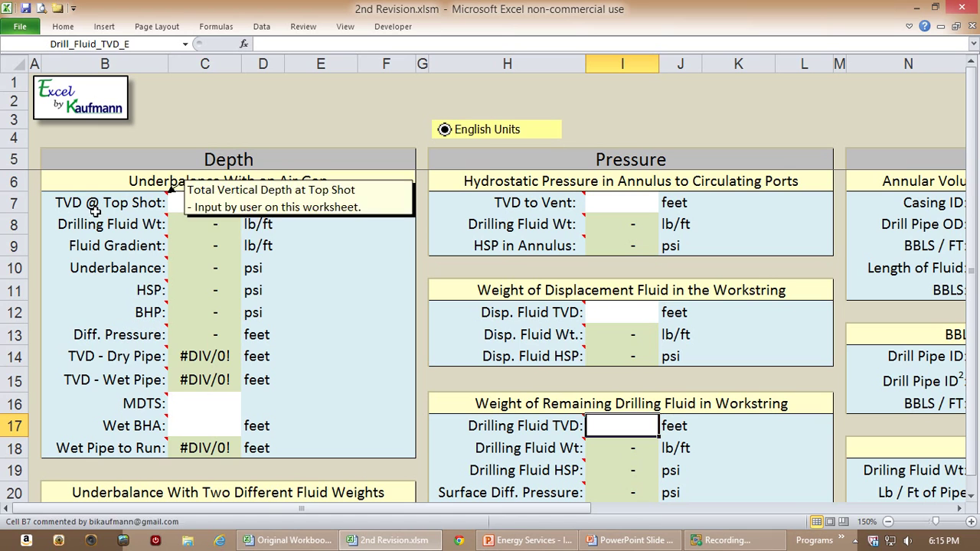
pyautogui.moveTo(93, 222)
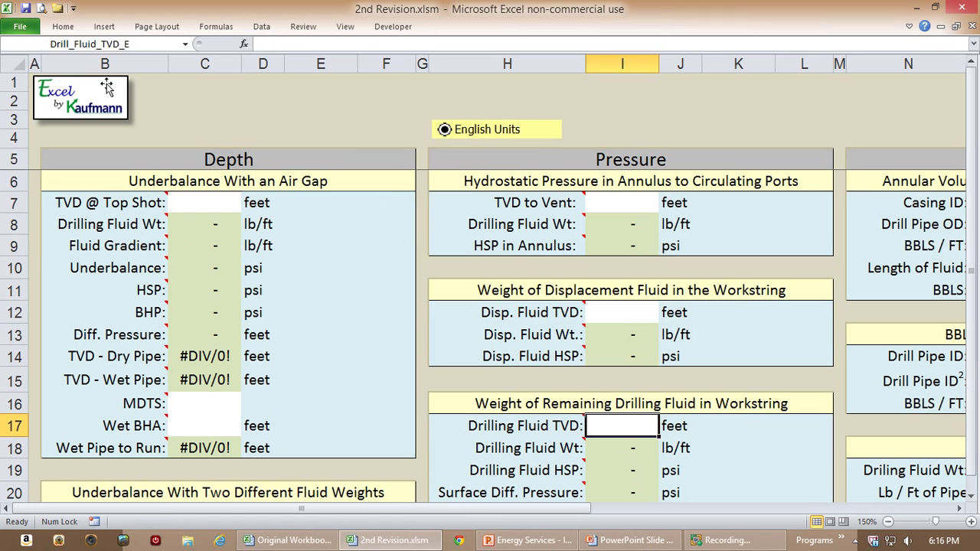
pyautogui.click(220, 228)
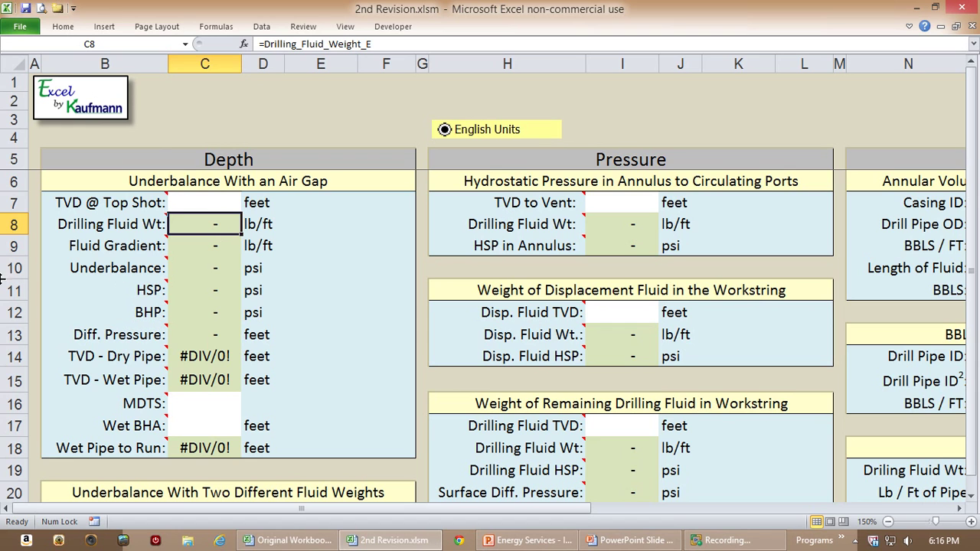
pyautogui.click(220, 356)
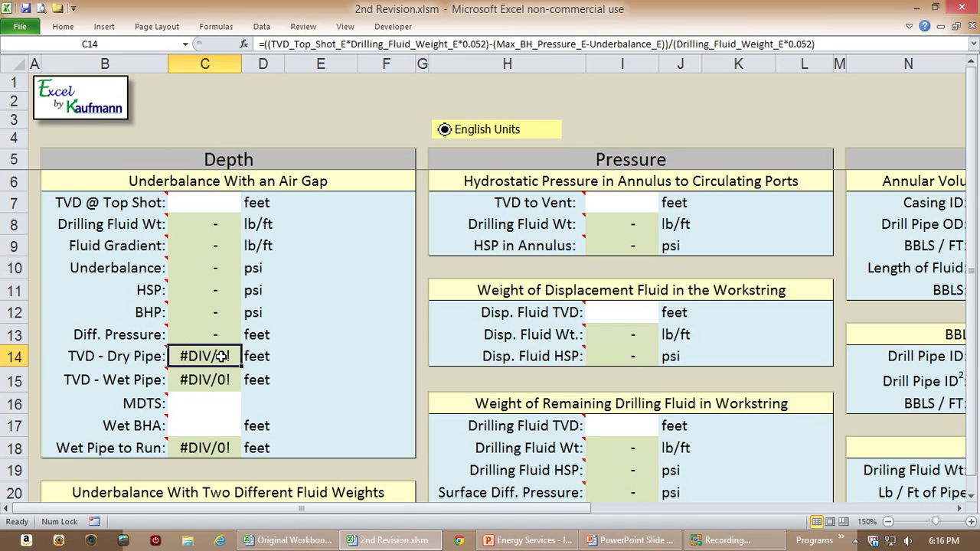
pyautogui.click(268, 44)
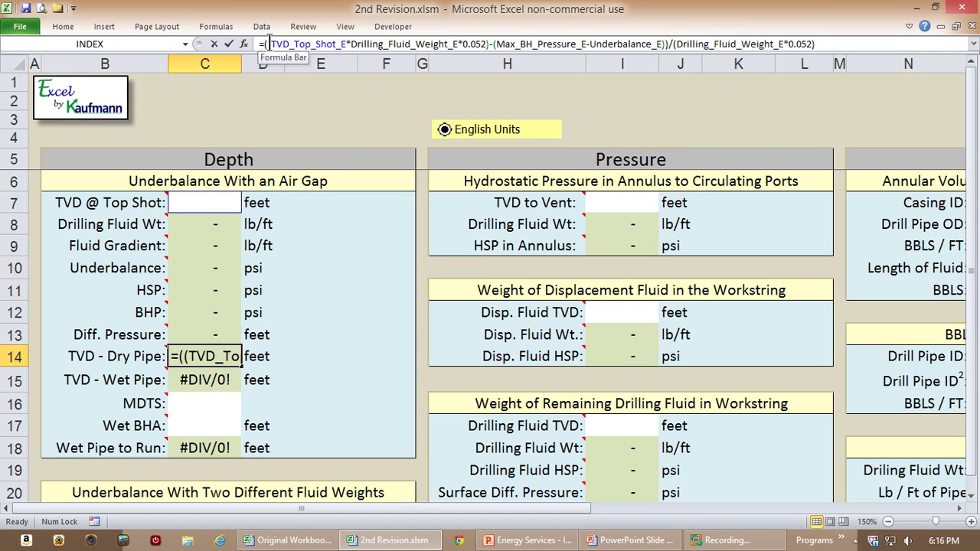
pyautogui.keyDown('shift'); pyautogui.click(814, 44); pyautogui.keyUp('shift')
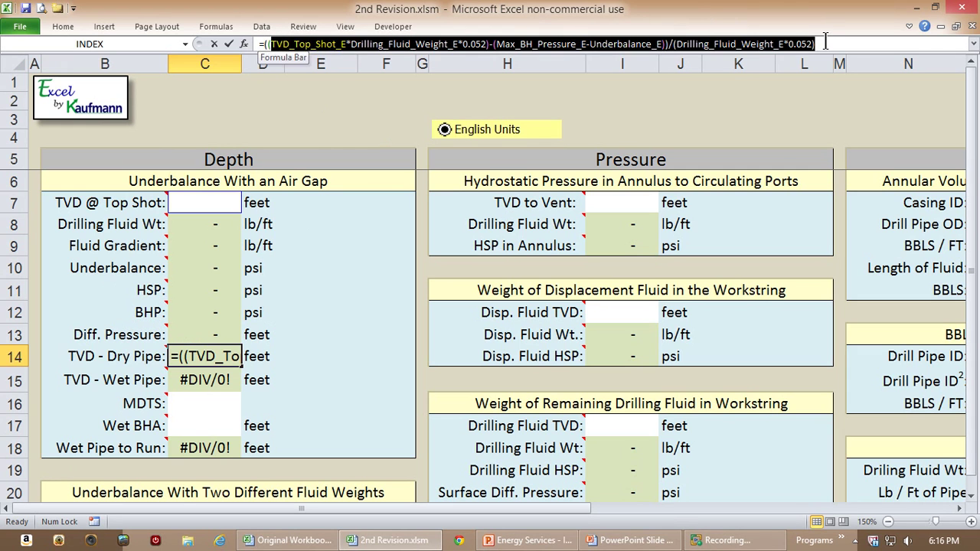
pyautogui.click(817, 79)
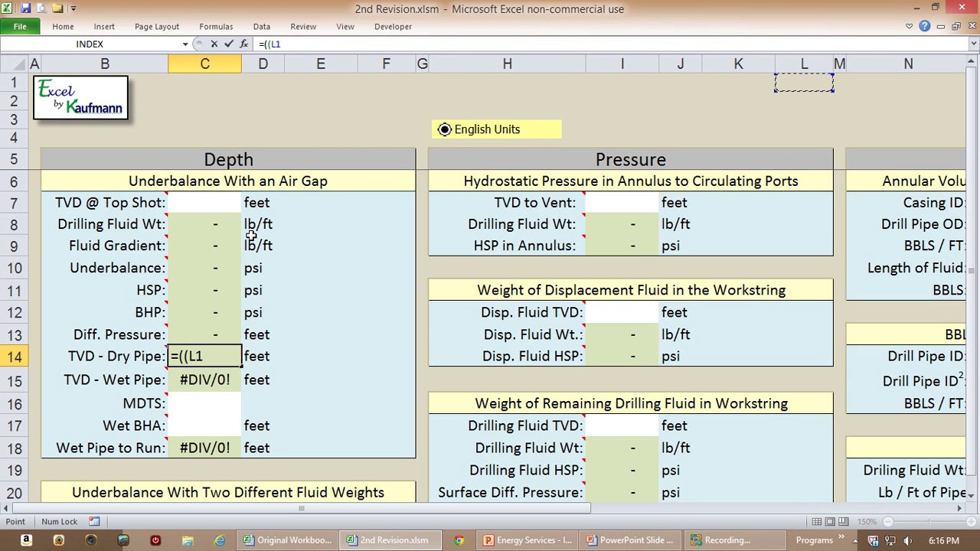
pyautogui.press('Escape')
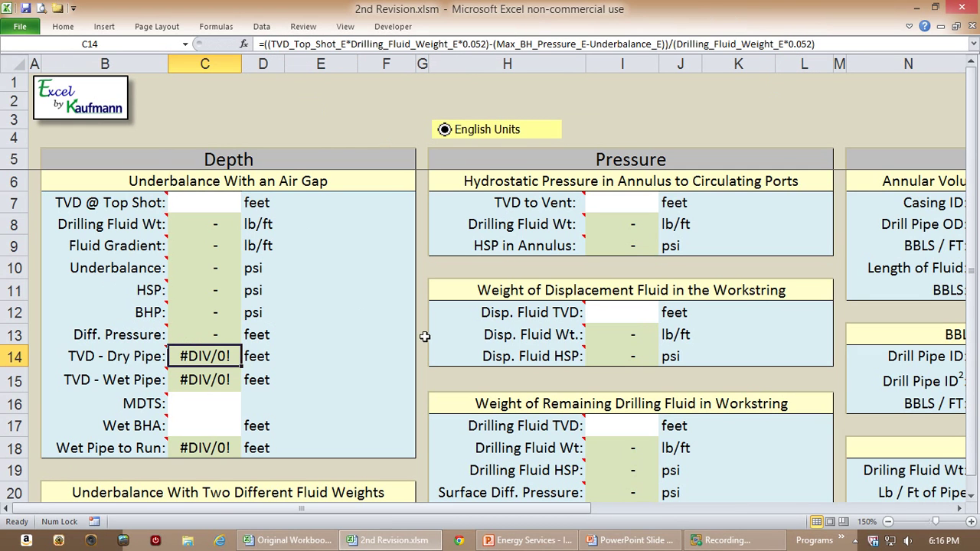
# Step: Reset the zoom to 100%, preview metric units, then return the sheet to English units
pyautogui.moveTo(119, 358)
pyautogui.click(389, 106)
pyautogui.click(344, 28)
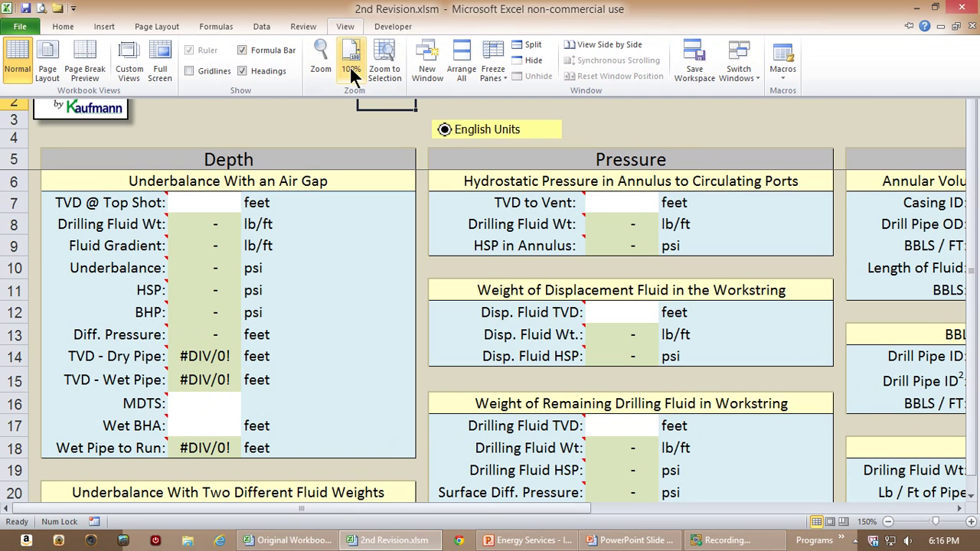
pyautogui.click(350, 61)
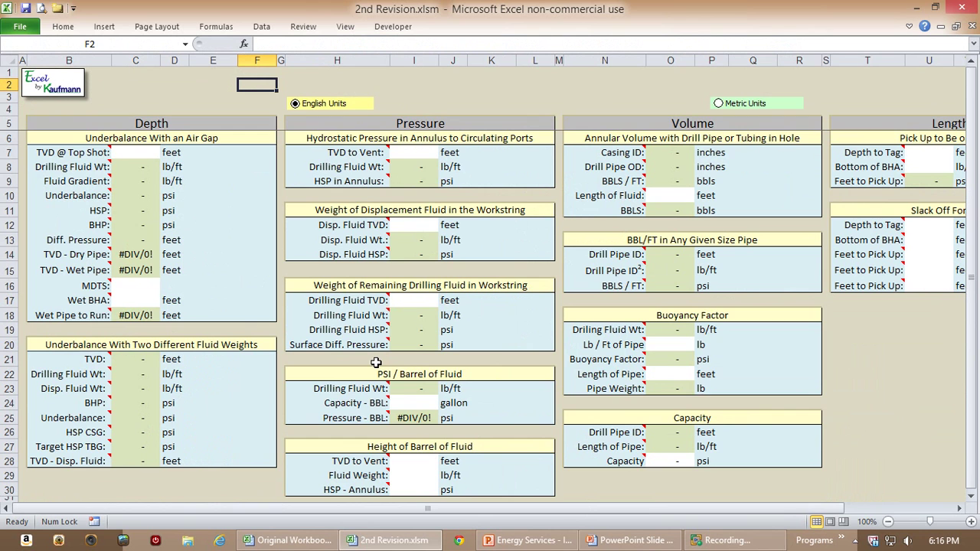
pyautogui.click(717, 104)
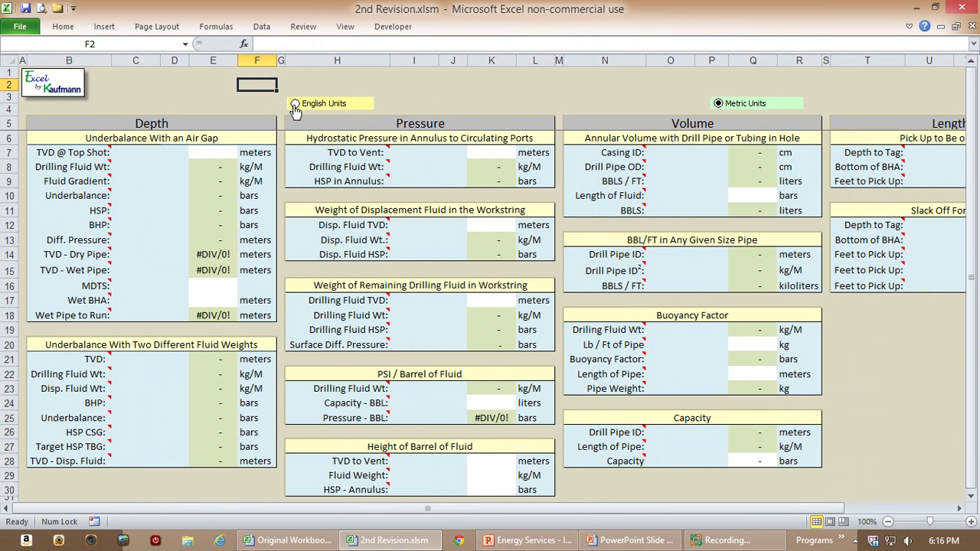
pyautogui.click(295, 105)
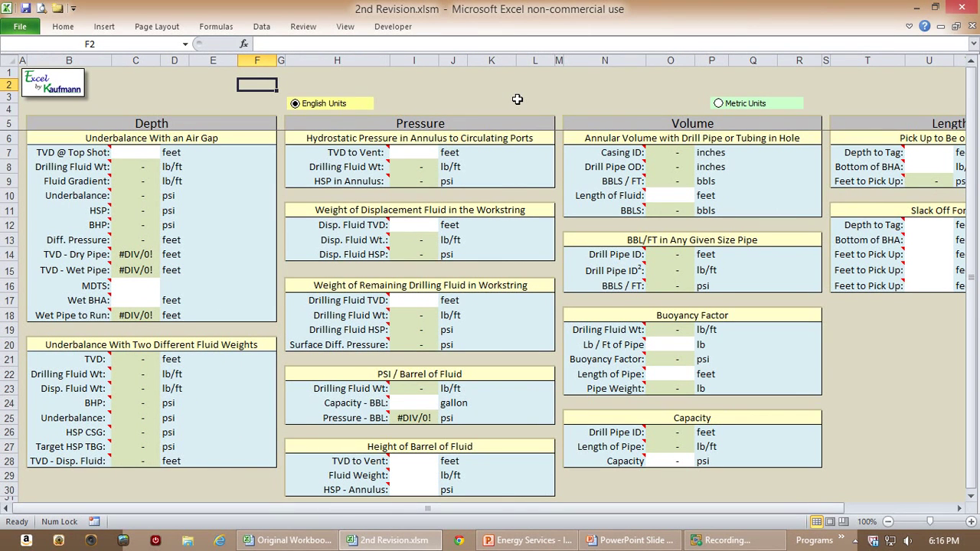
pyautogui.hotkey('ctrl', 'Tab')
pyautogui.scroll(-14, 551, 205)
pyautogui.scroll(-4, 551, 206)
pyautogui.scroll(18, 551, 205)
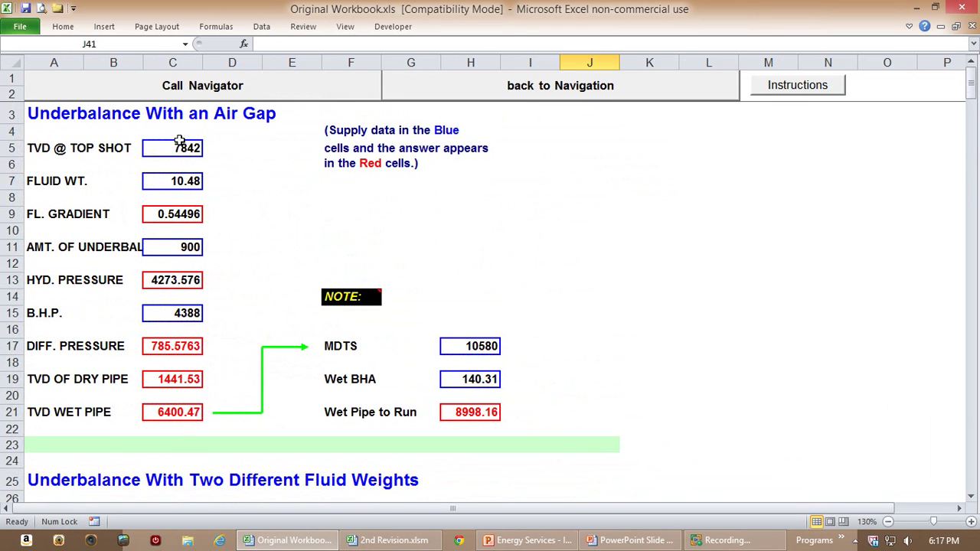
pyautogui.click(174, 179)
pyautogui.click(258, 90)
pyautogui.click(395, 274)
pyautogui.click(317, 92)
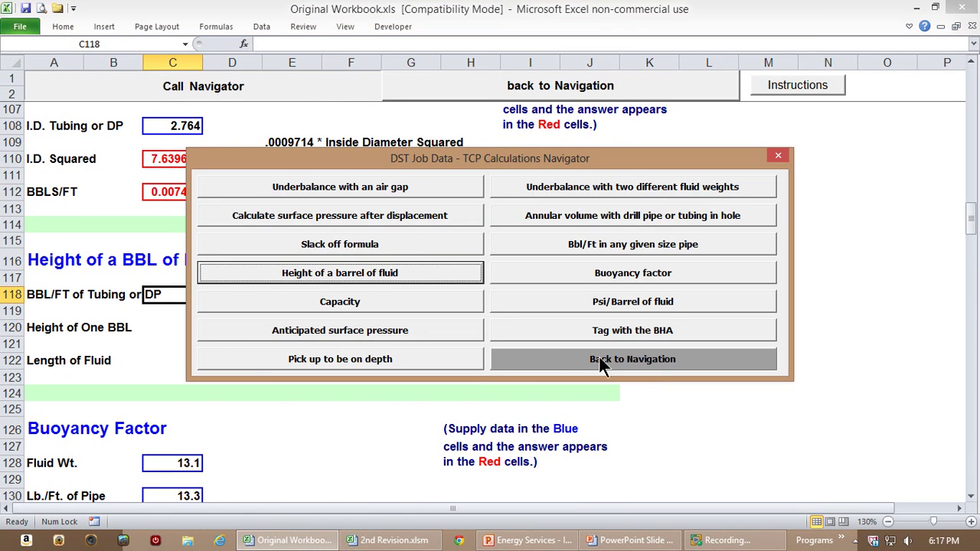
pyautogui.click(626, 332)
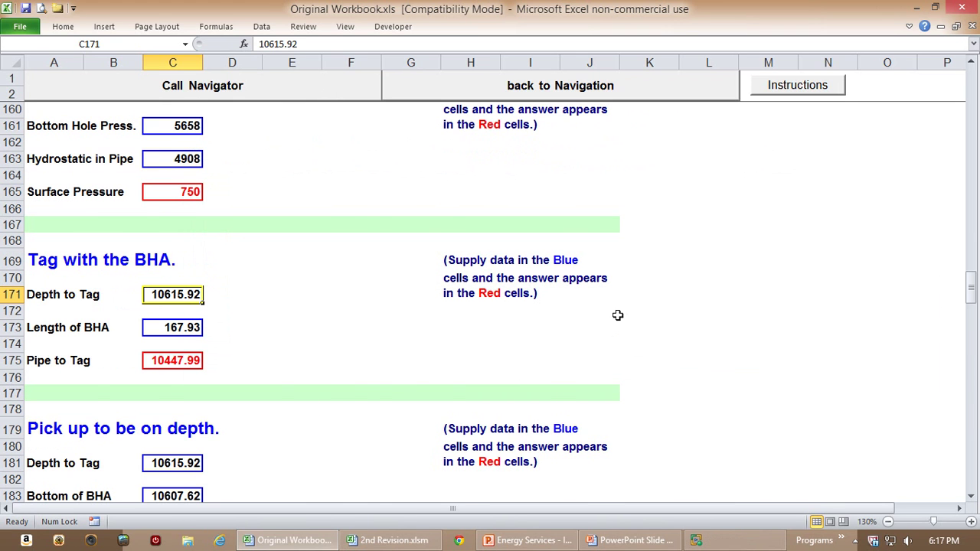
pyautogui.hotkey('ctrl', 'Tab')
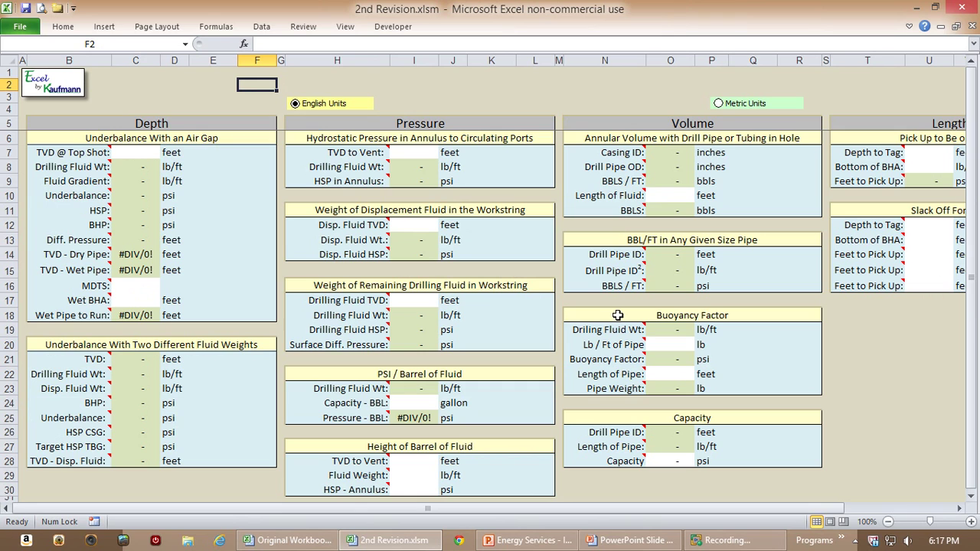